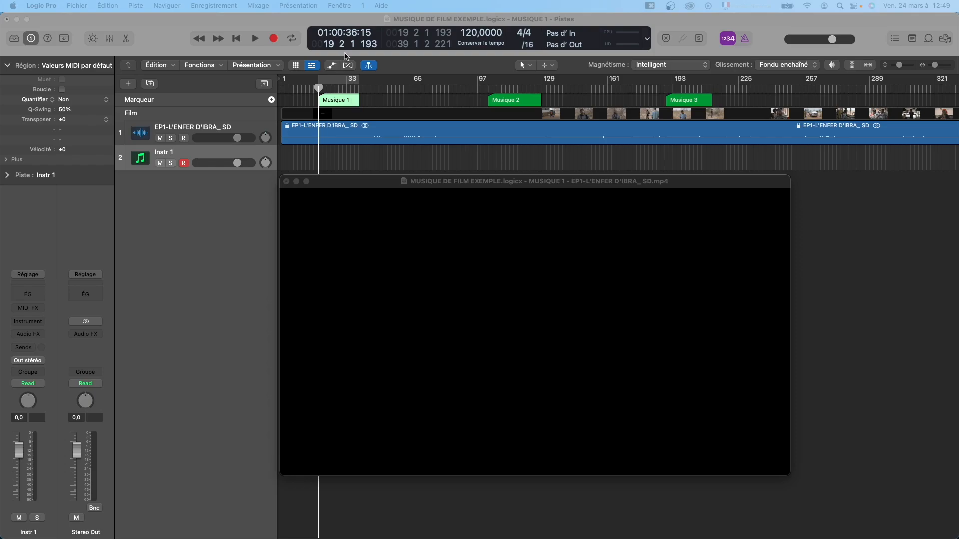
Step: Examine where the Musique 1 marker starts relative to the bar ruler and the film thumbnails
key(super+Right)
key(super+Right)
key(super+Right)
key(super+Right)
key(super+Right)
key(super+Right)
key(super+Right)
key(super+Right)
key(super+Right)
key(super+Right)
key(super+Right)
key(super+Right)
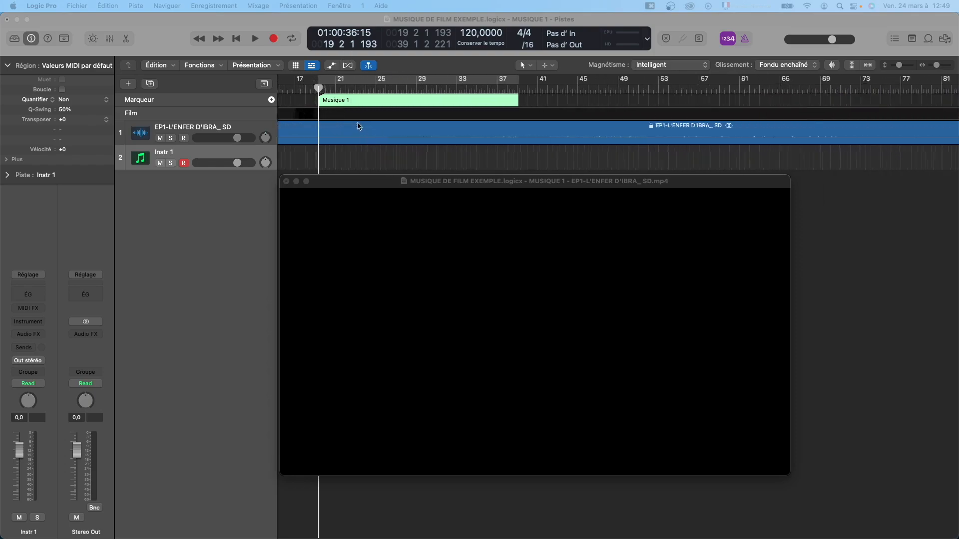
scroll(358, 126, left, 5)
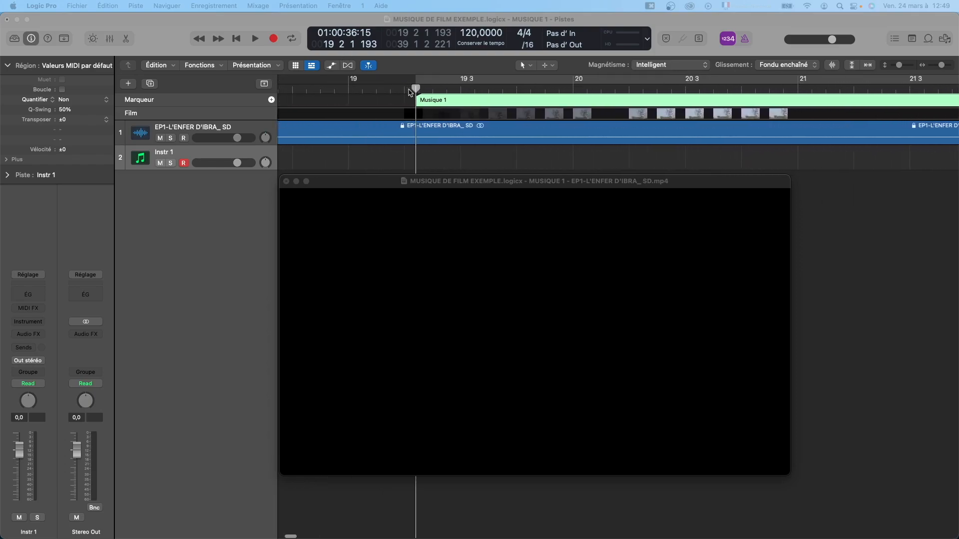
key(super+Left)
key(super+Left)
key(super+Left)
key(super+Left)
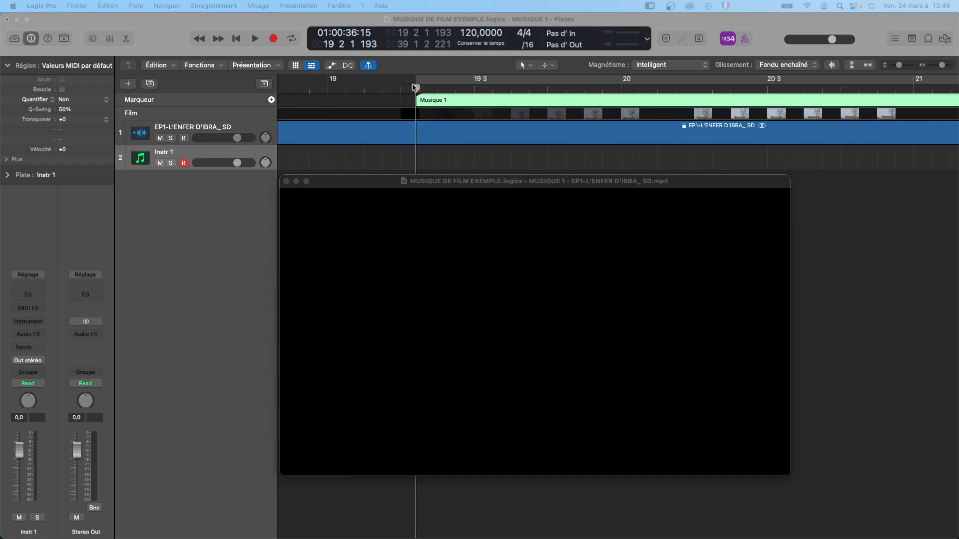
key(super+Left)
key(super+Left)
key(super+Left)
key(super+Left)
key(super+Left)
key(super+Left)
key(super+Left)
key(super+Left)
key(super+Left)
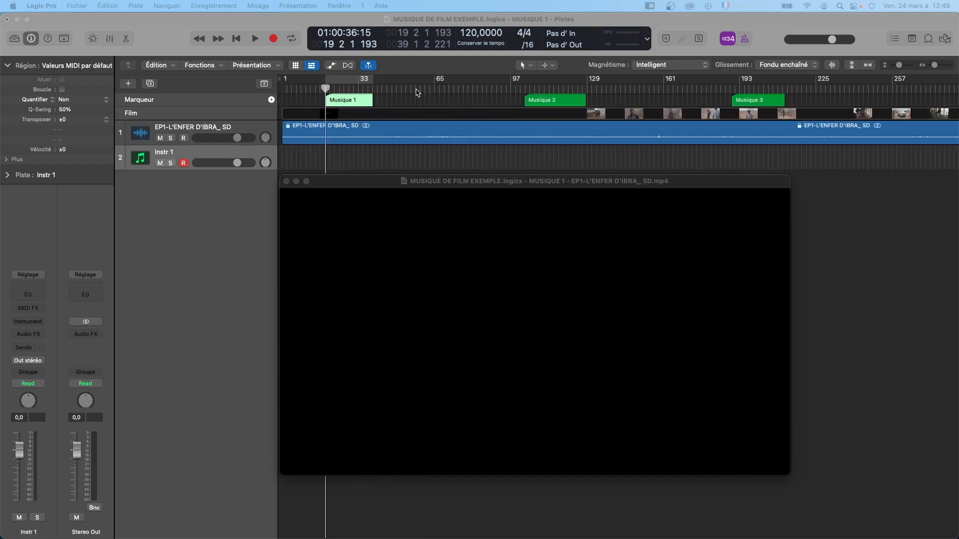
Step: Examine the full span of the Musique 1 marker against the bar ruler, from its start to its end
key(super+Right)
key(super+Right)
key(super+Right)
key(super+Right)
key(super+Right)
key(super+Right)
key(super+Right)
scroll(414, 92, left, 5)
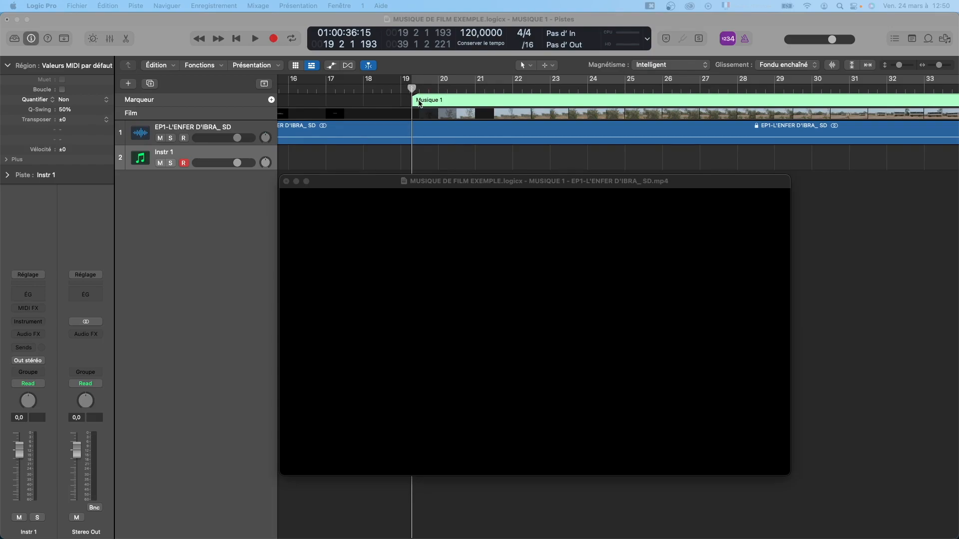
scroll(420, 104, down, 10)
scroll(421, 103, up, 4)
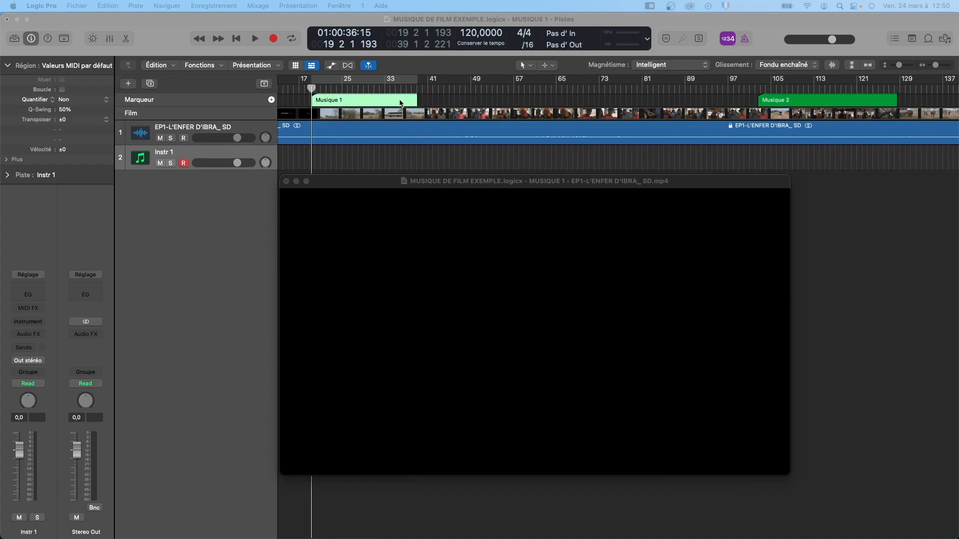
key(super+Right)
scroll(399, 104, left, 2)
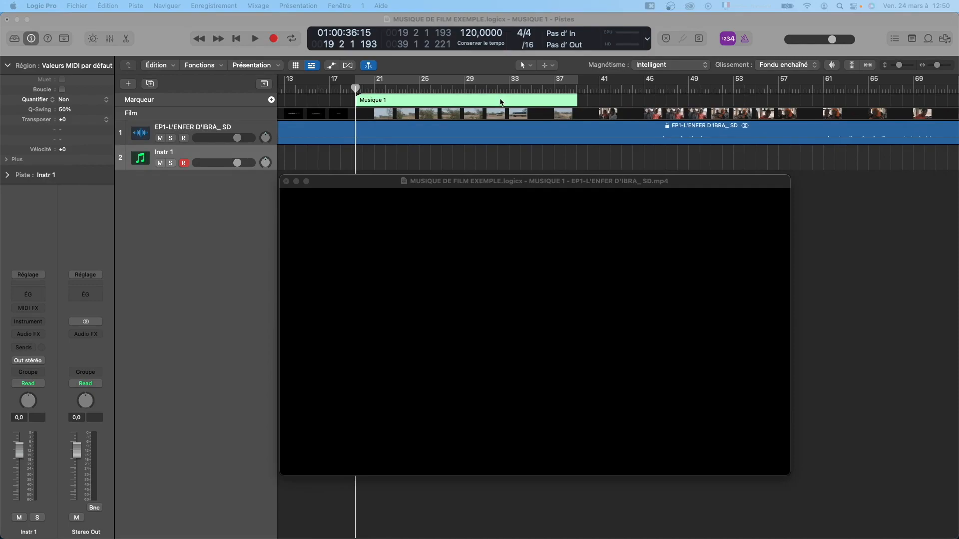
key(super+Right)
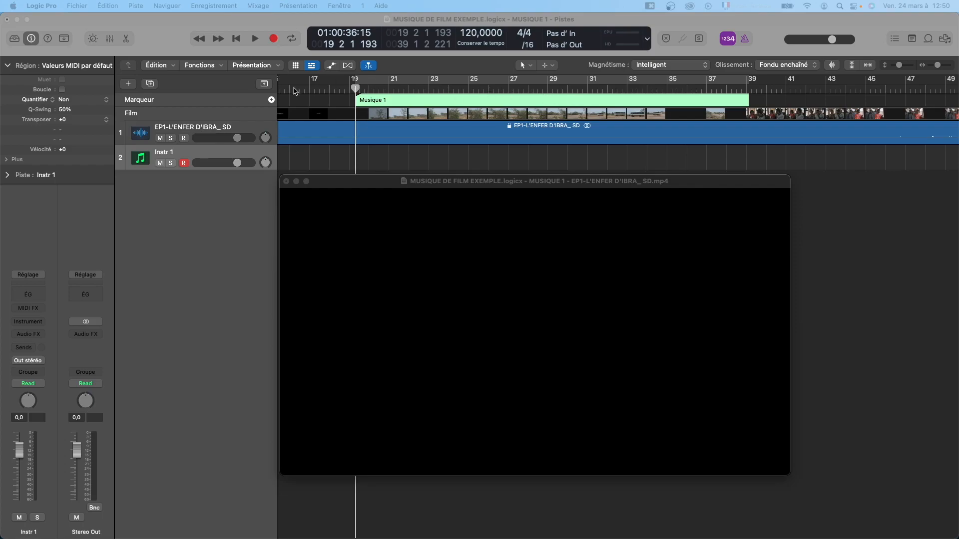
scroll(359, 101, left, 2)
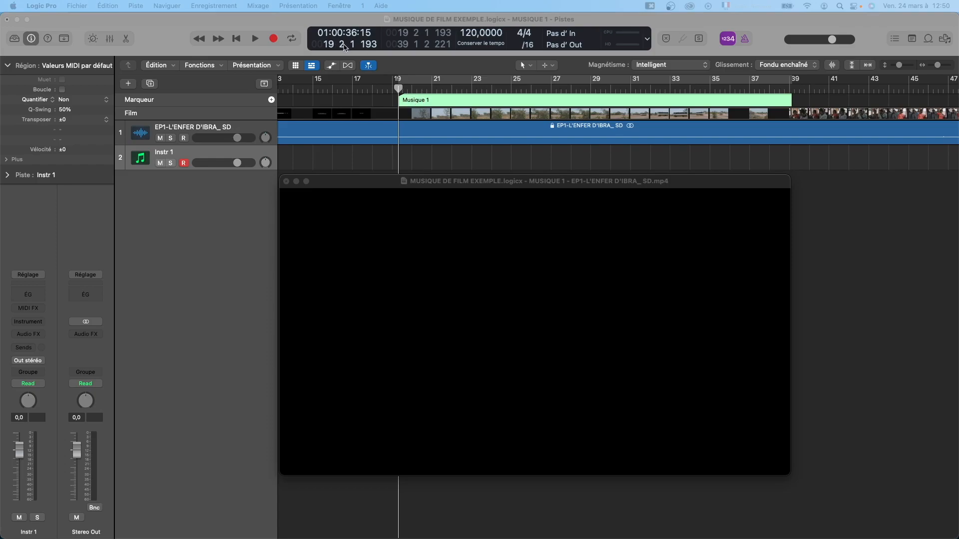
scroll(556, 102, right, 5)
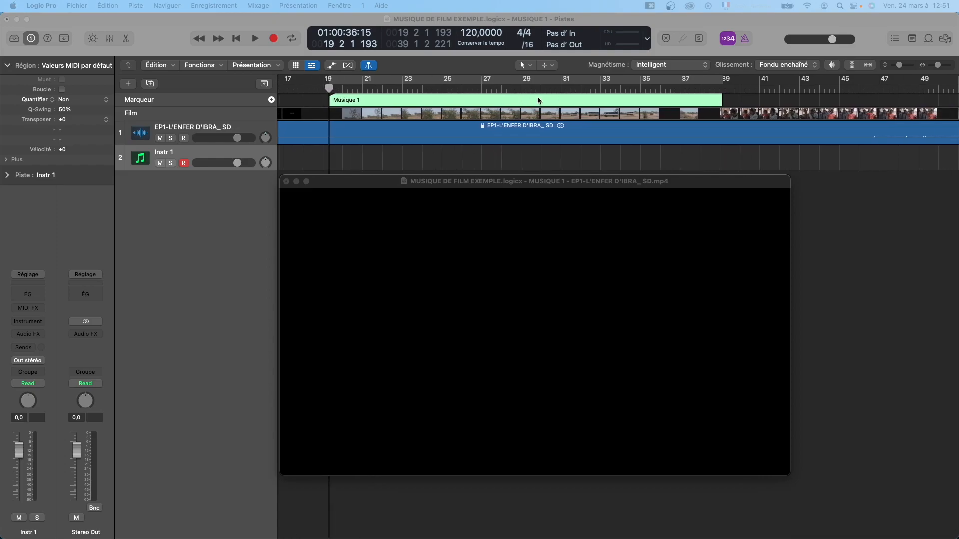
Step: Show the project's marker list and SMPTE-lock the position of the Musique 1 marker
click(895, 39)
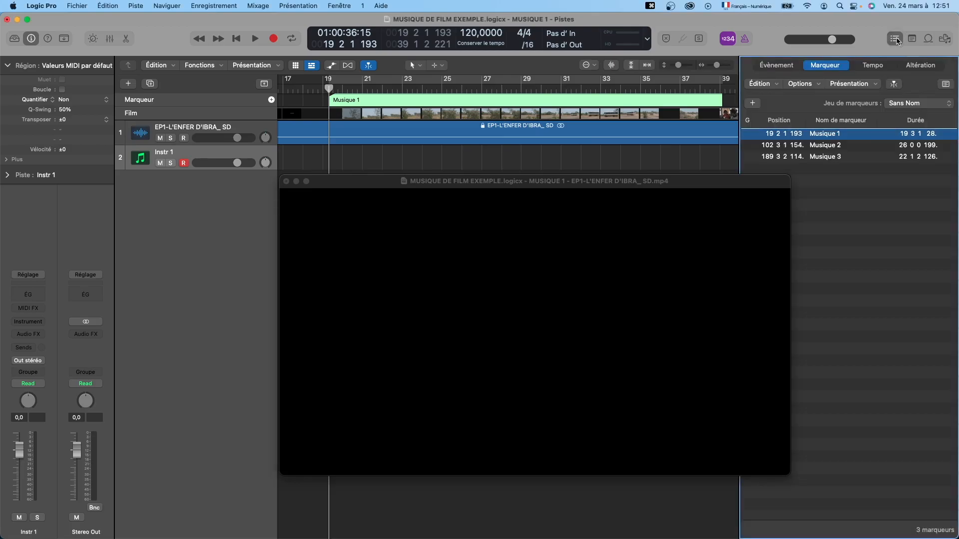
click(776, 65)
click(825, 65)
click(873, 65)
click(920, 65)
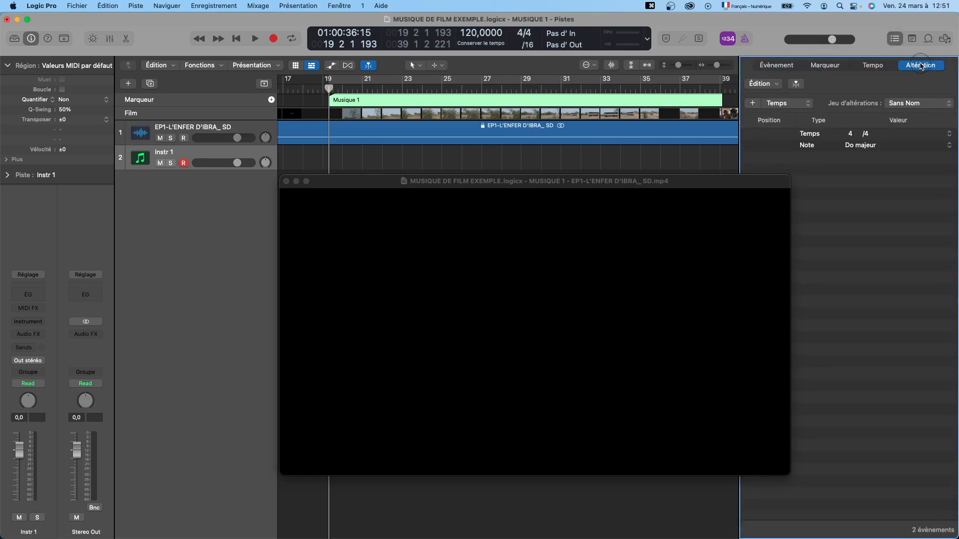
click(828, 67)
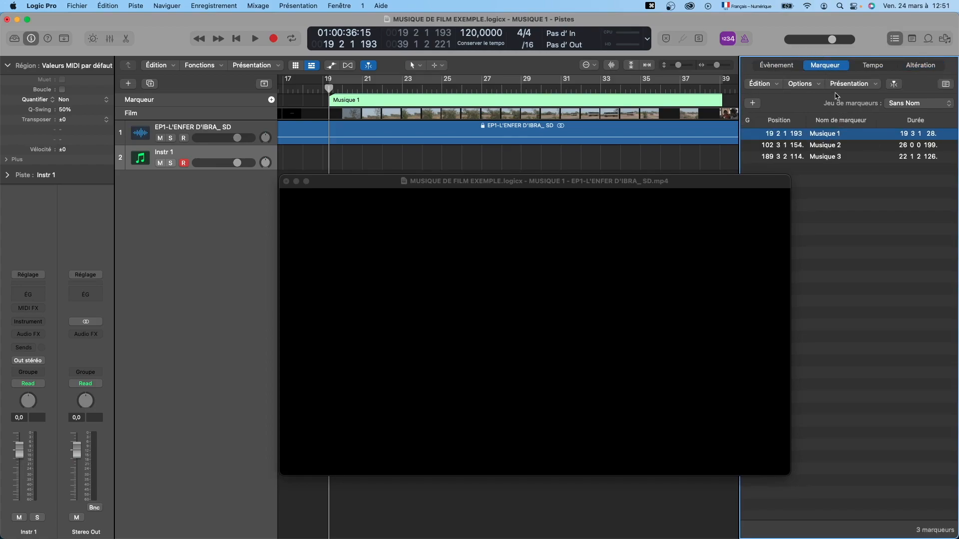
click(816, 85)
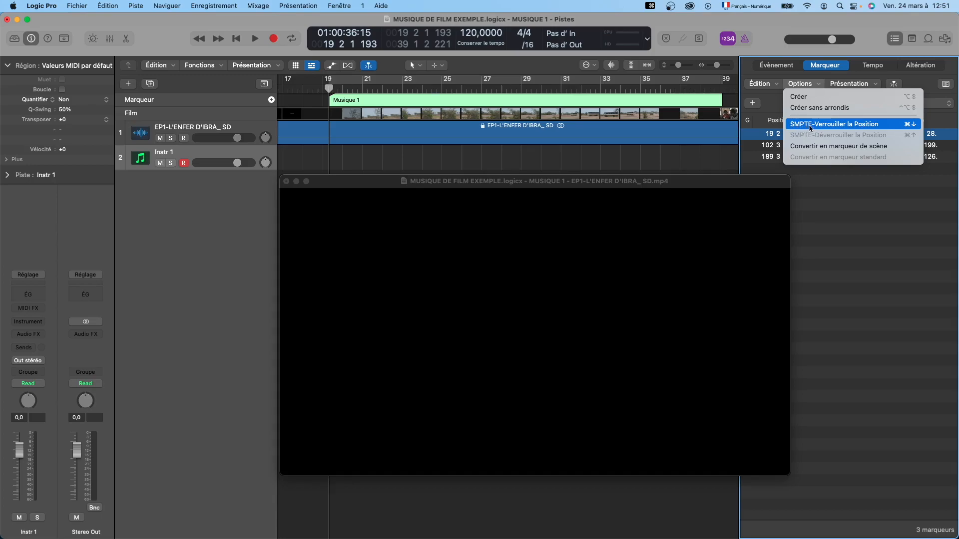
click(841, 124)
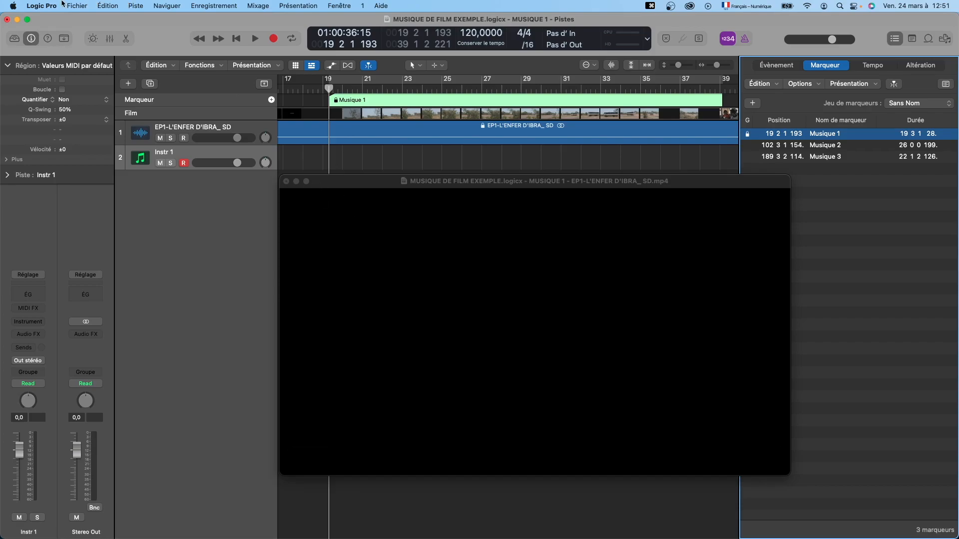
Step: In the project's synchronization settings, set the SMPTE start to the playhead's copied timecode, 01:00:36:15
click(80, 5)
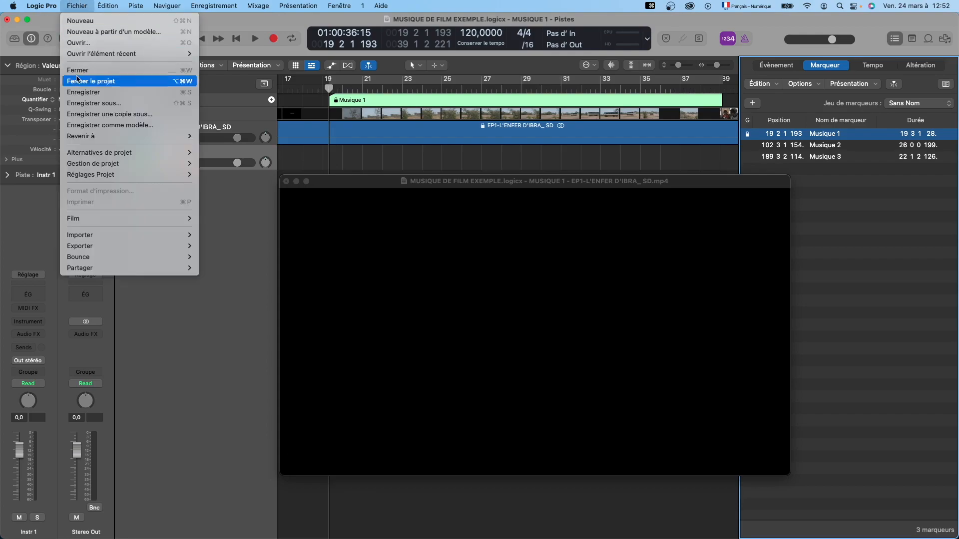
mouse_move(97, 175)
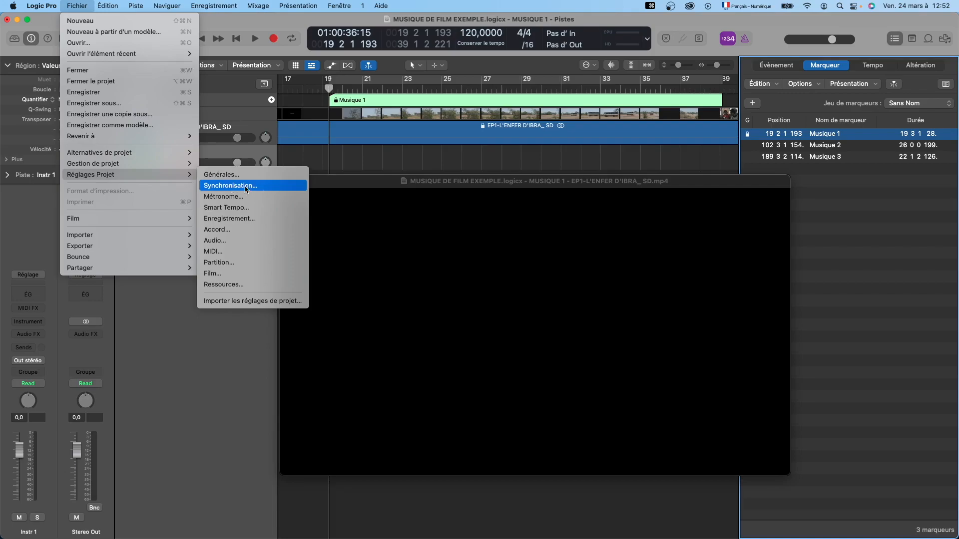
right_click(371, 234)
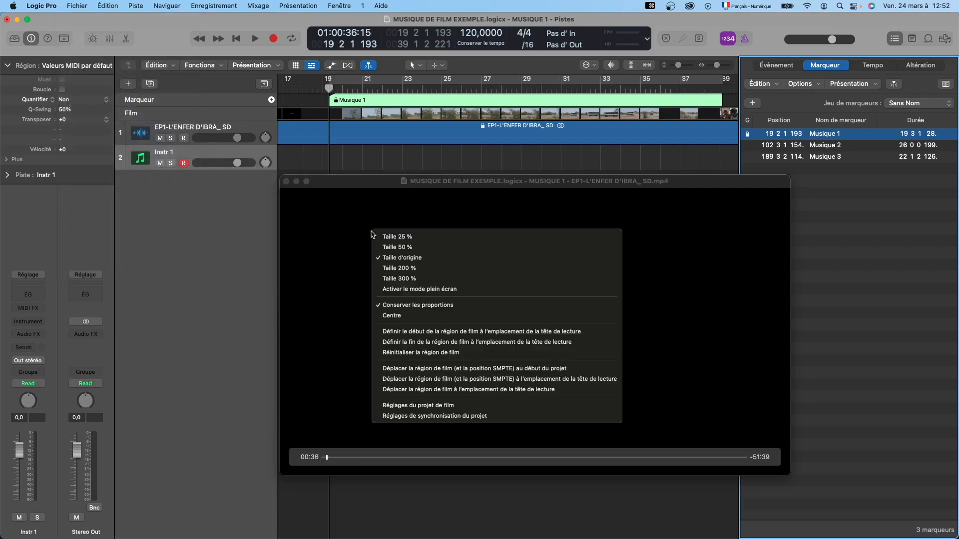
click(406, 417)
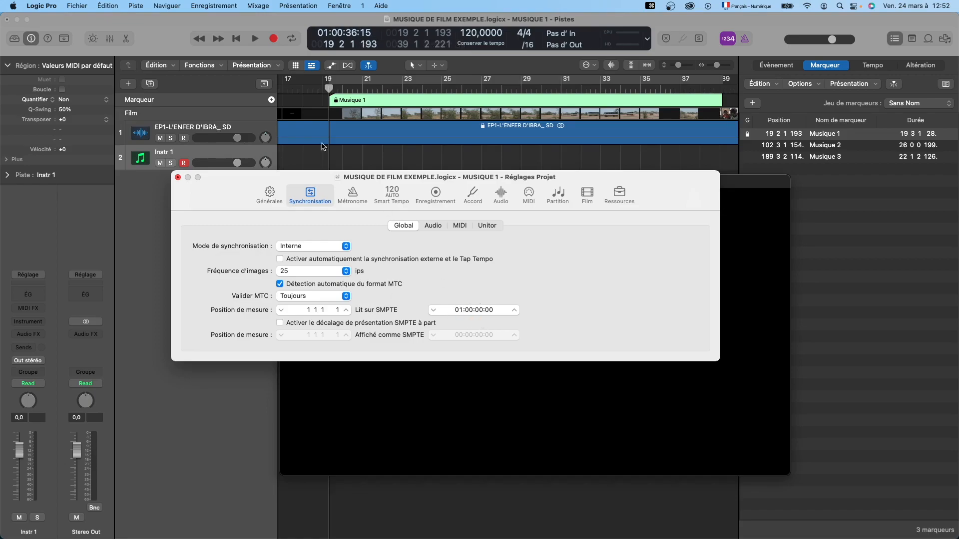
double_click(341, 32)
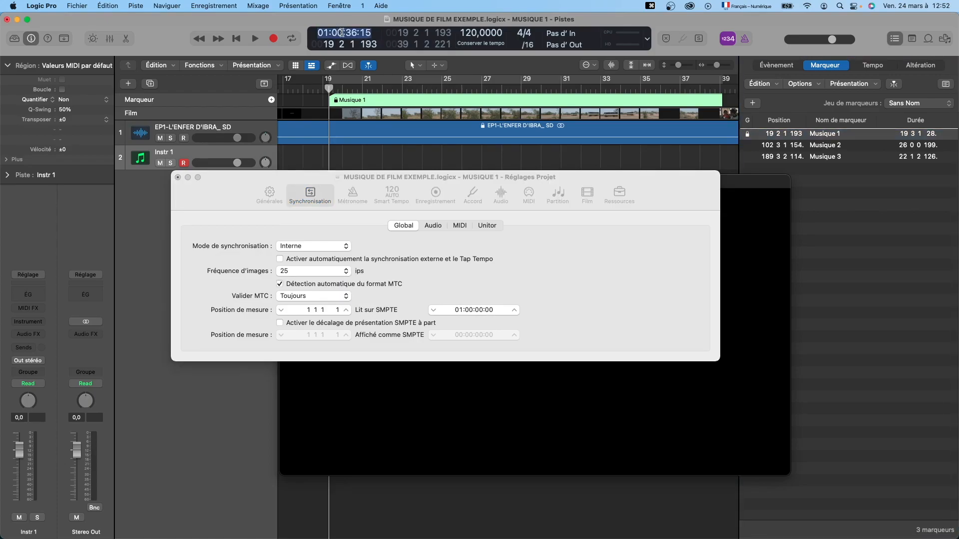
key(super+c)
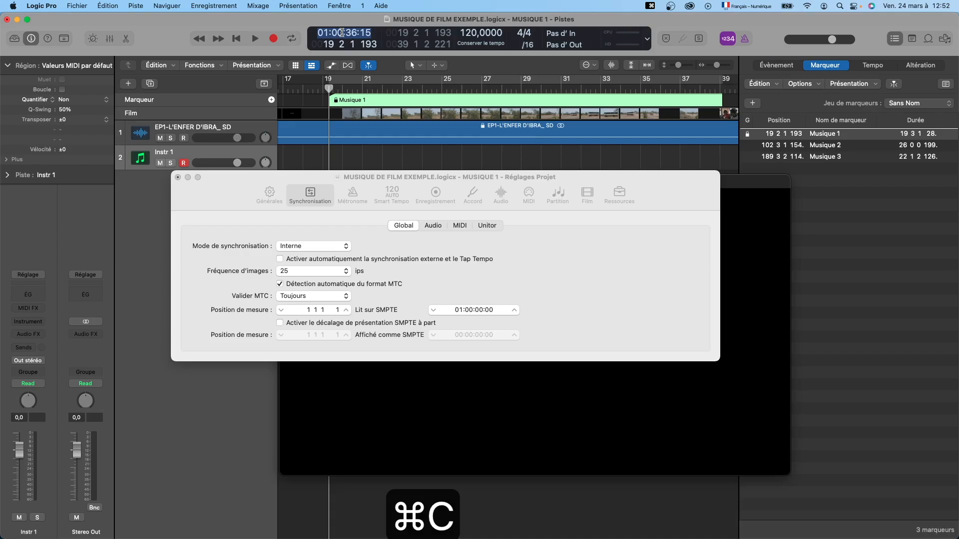
double_click(448, 310)
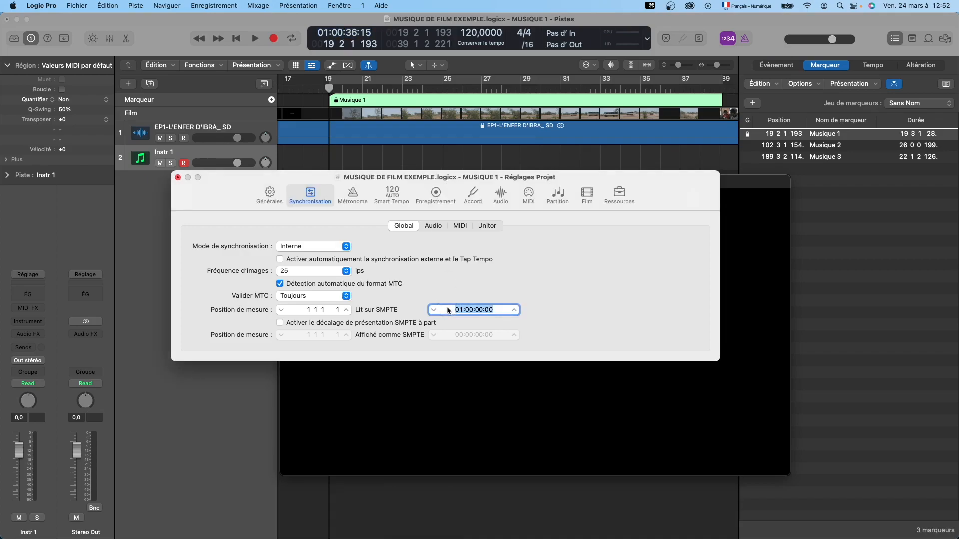
key(super+v)
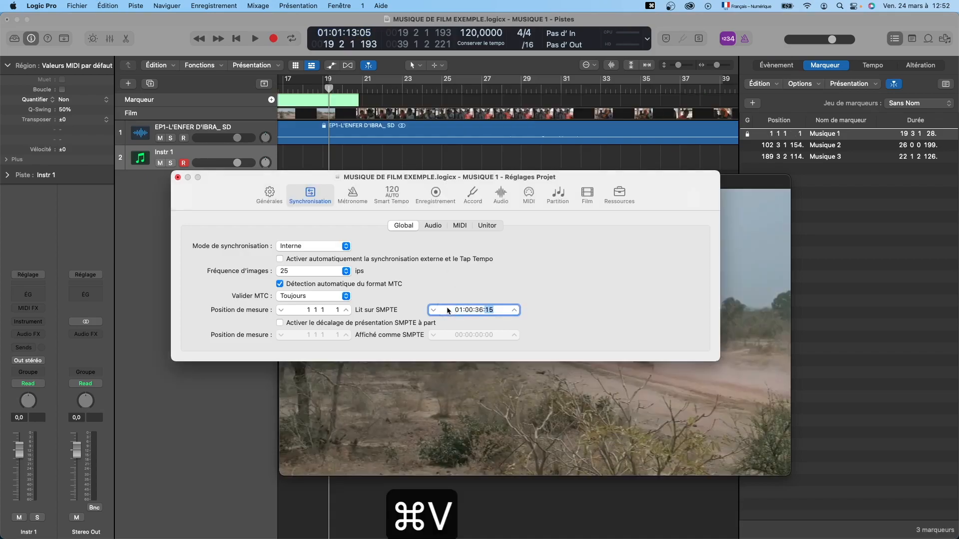
Step: Set the bar position matched to that SMPTE time to 2 1 1 1 and close the project settings
double_click(309, 310)
click(309, 309)
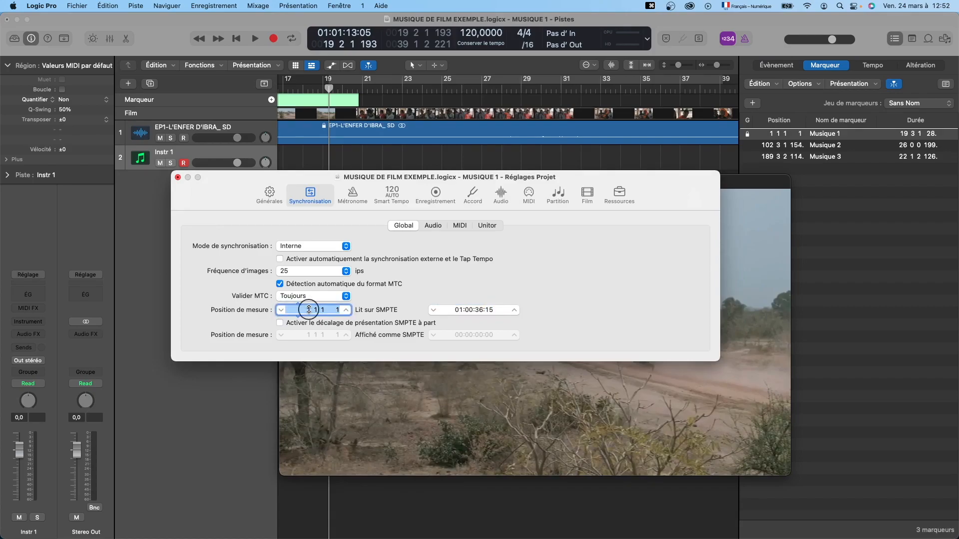
text(2)
key(Return)
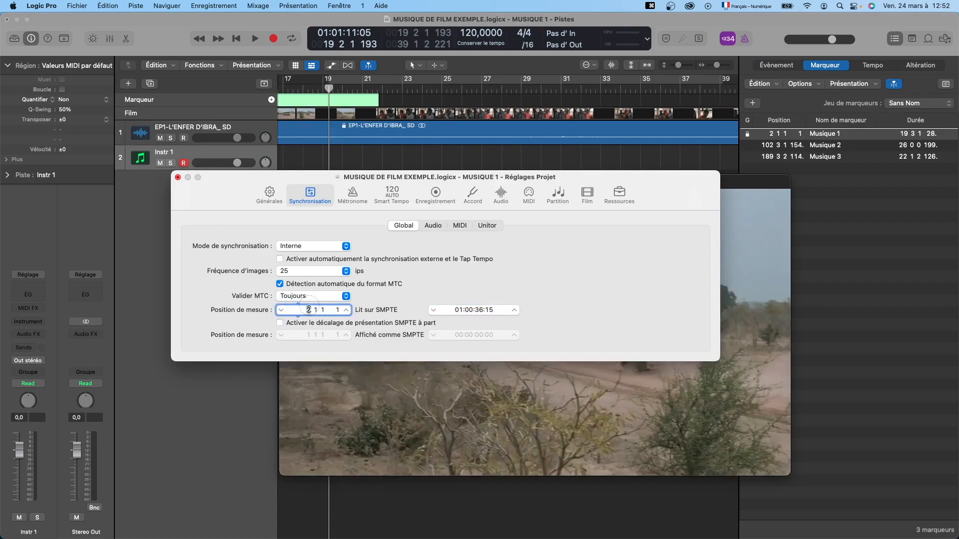
click(177, 177)
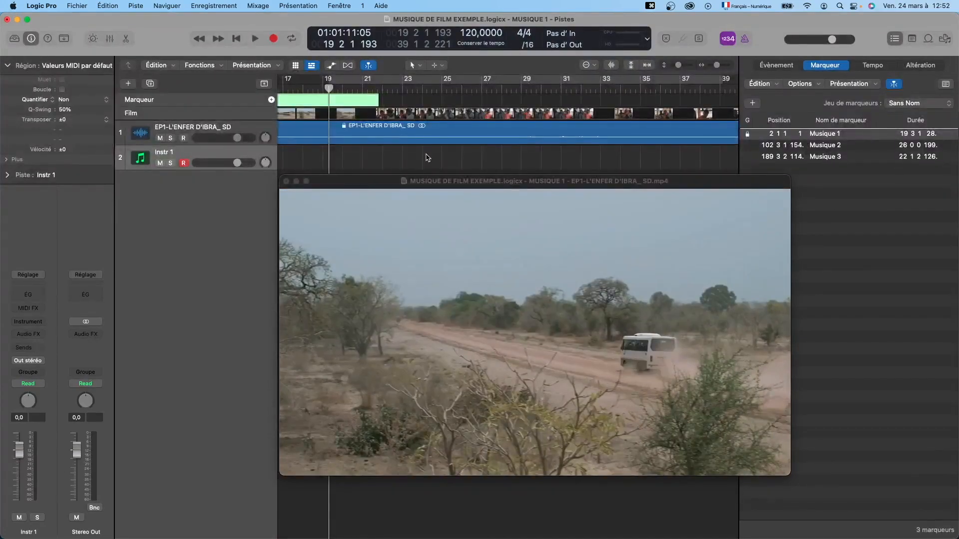
Step: Return the playhead to the start of the project and move it to the Musique 1 marker
key(0)
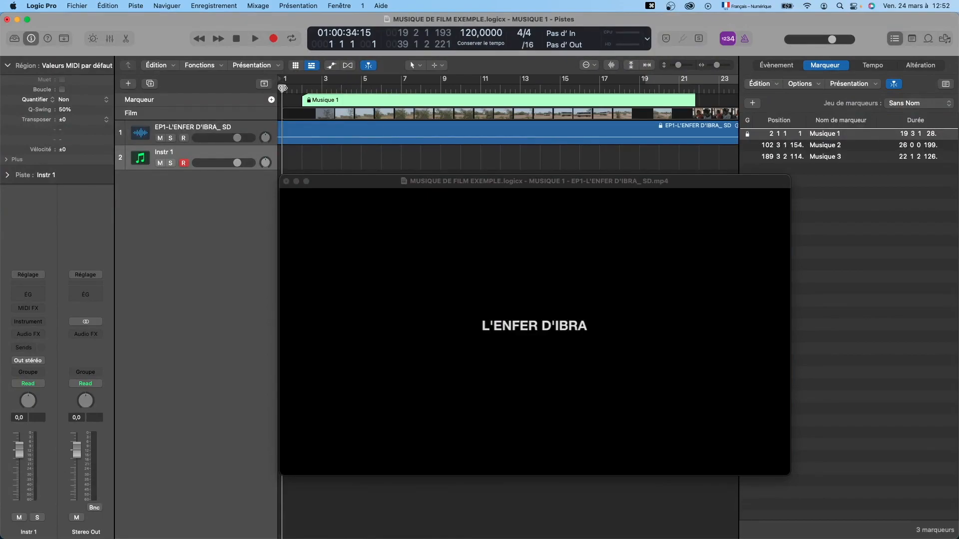
key(1)
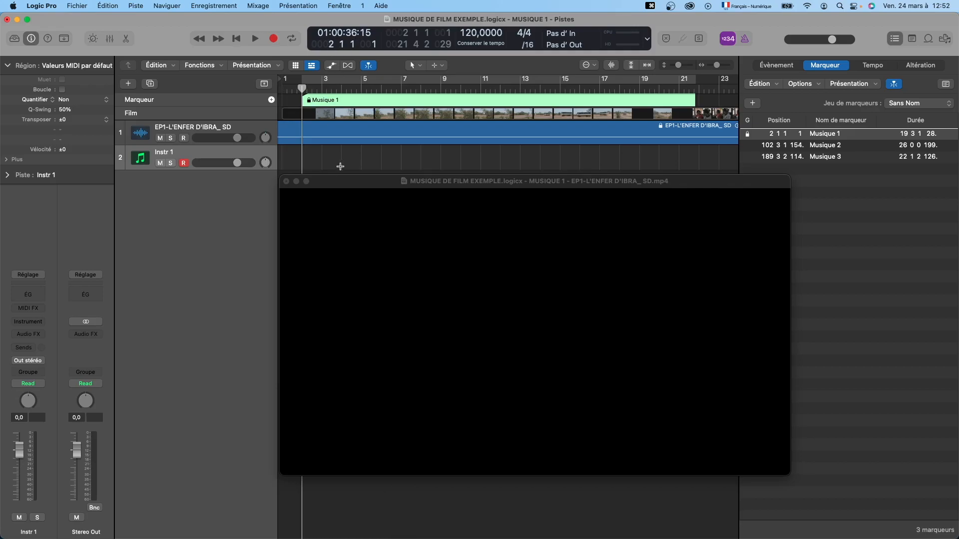
Step: Move the film window down clear of the tracks and enlarge the track heights, keeping the whole Musique 1 marker in view
scroll(344, 169, up, 5)
drag(347, 181, 360, 275)
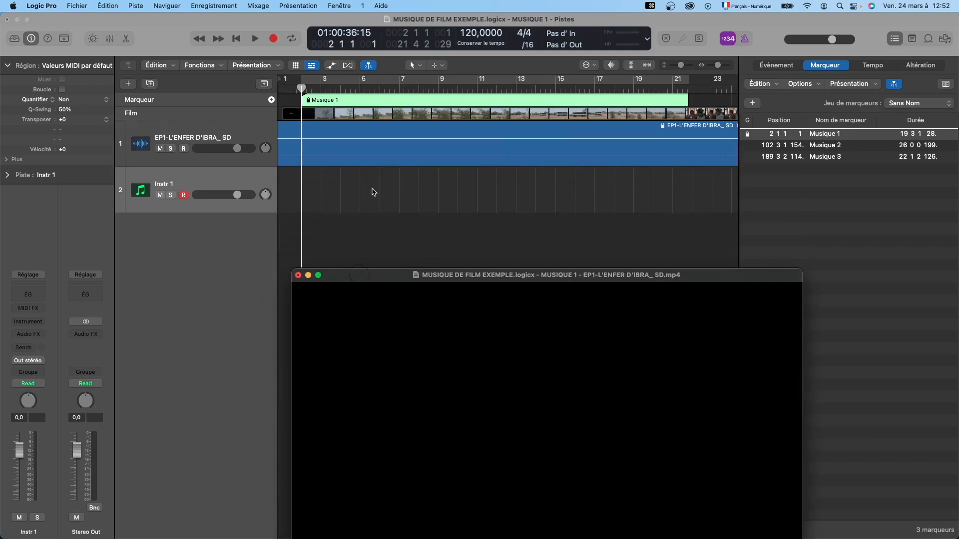
scroll(371, 194, up, 5)
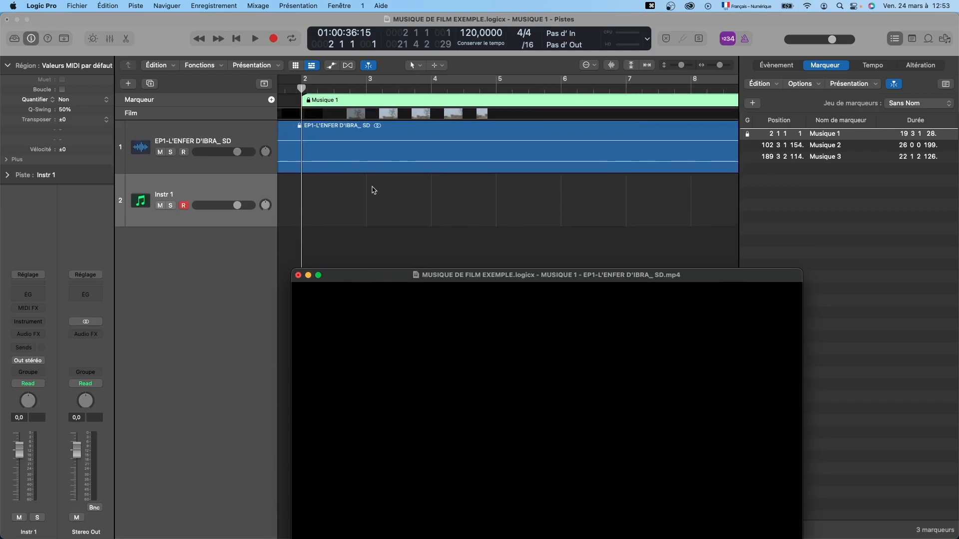
scroll(374, 190, up, 3)
scroll(375, 189, down, 5)
scroll(372, 195, up, 1)
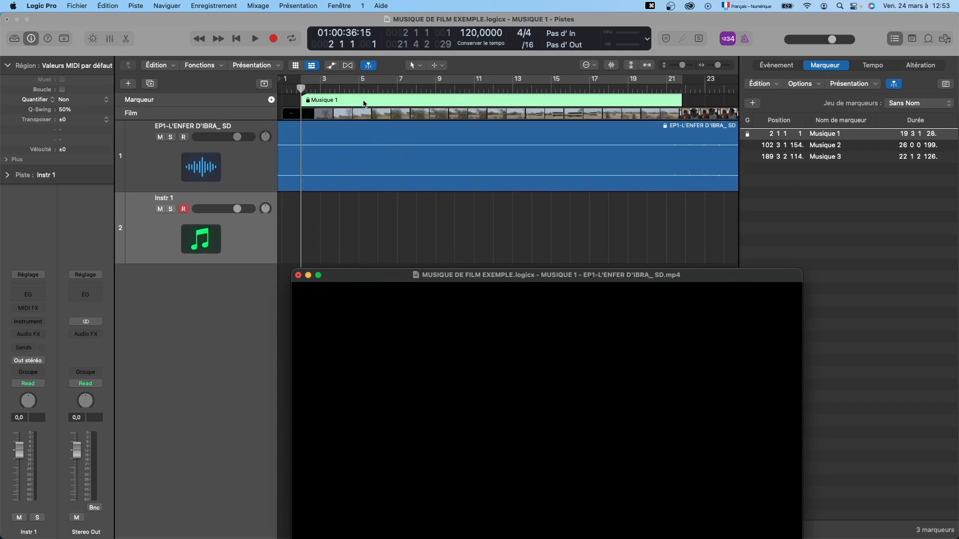